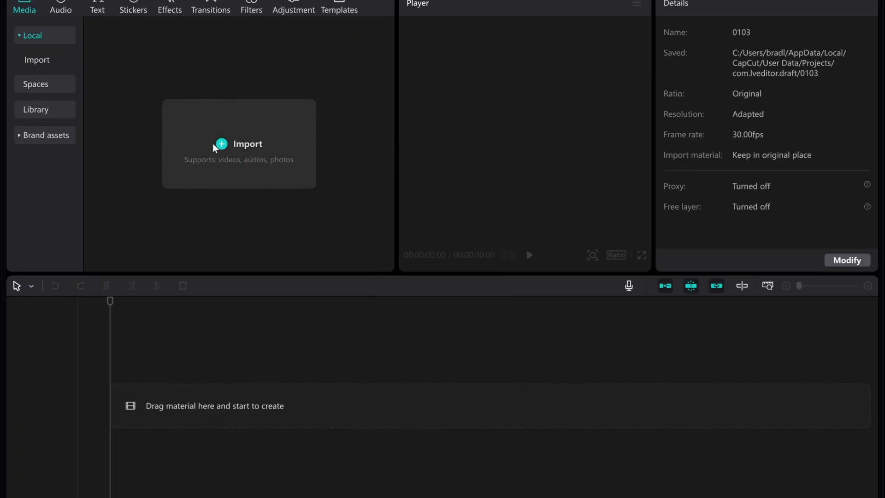
left_click(204, 147)
scroll(291, 138, "down", 6)
scroll(291, 139, "down", 6)
double_click(381, 84)
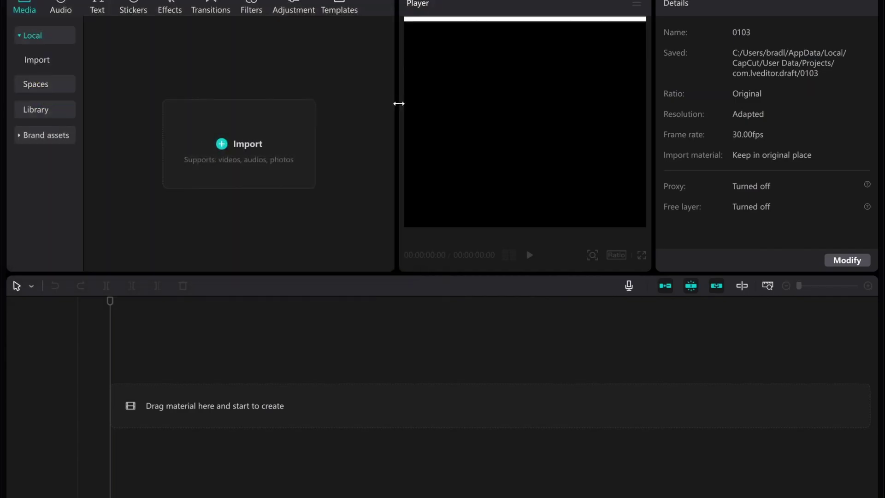
Place the 4:14 recording on the timeline and open the full Export dialog with Ctrl+E.
left_click_drag(132, 118, 237, 415)
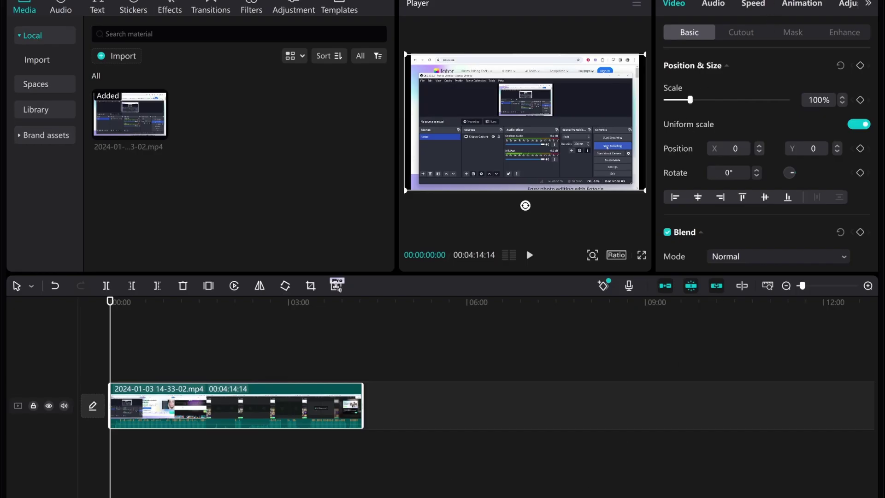
key("ctrl+e")
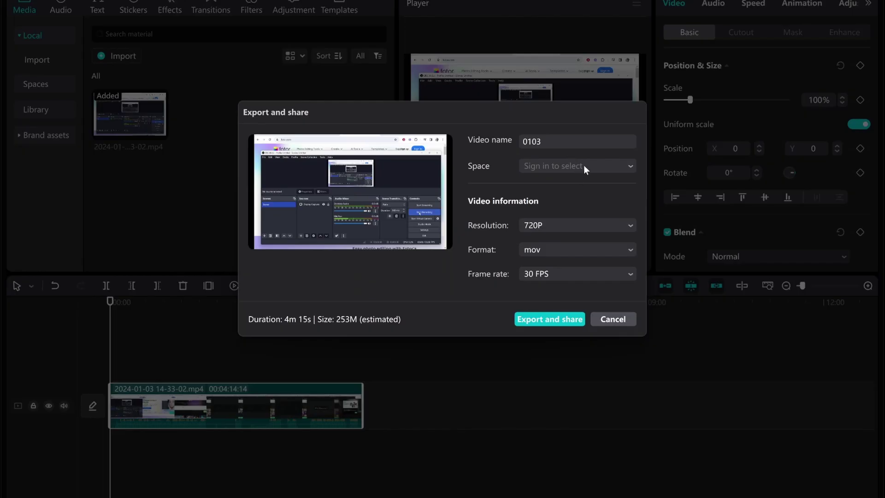
left_click(613, 319)
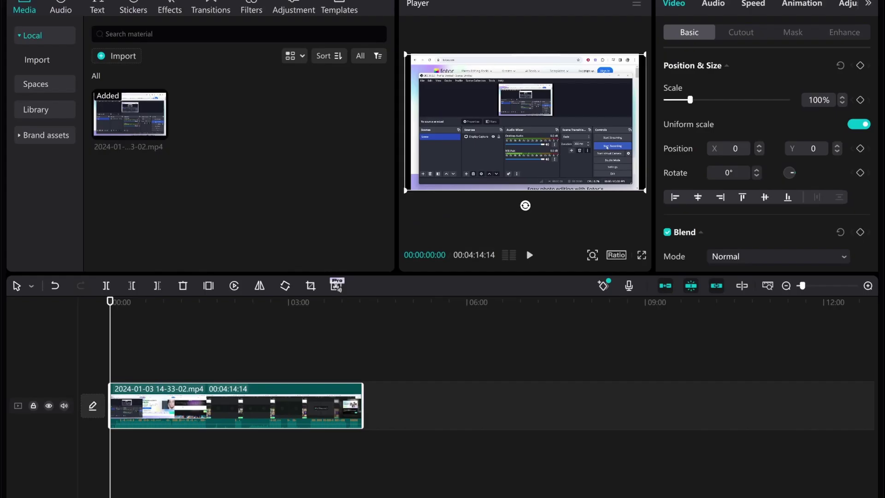
key("ctrl+e")
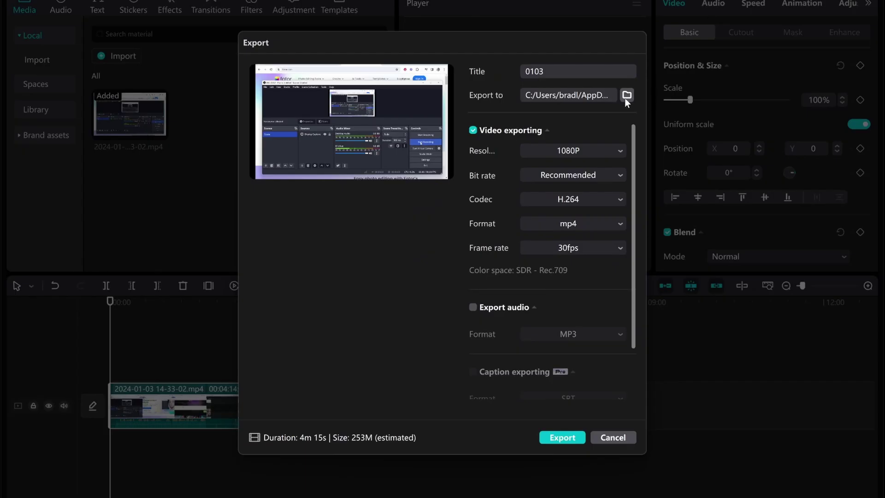
Set the export destination folder to the Desktop.
left_click(629, 96)
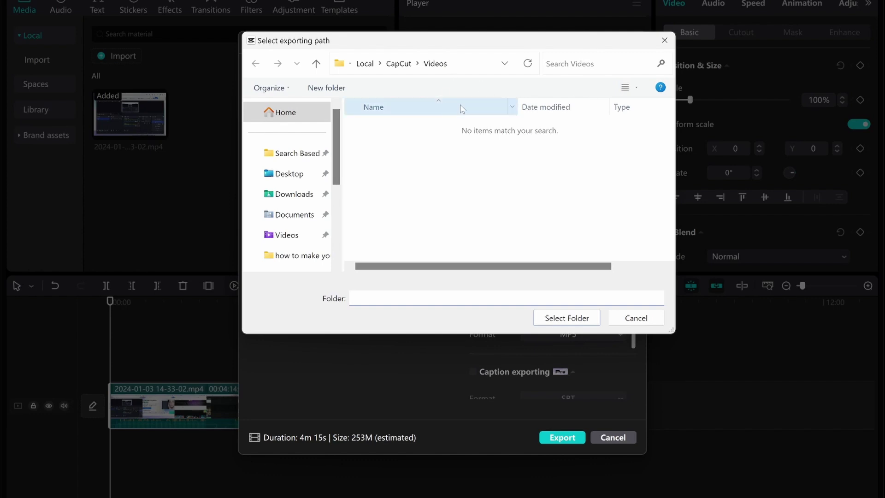
left_click(289, 174)
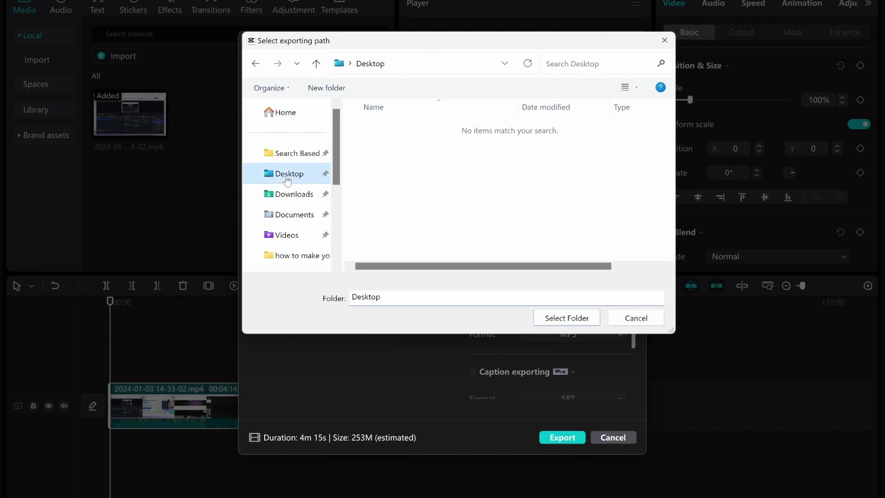
left_click(567, 319)
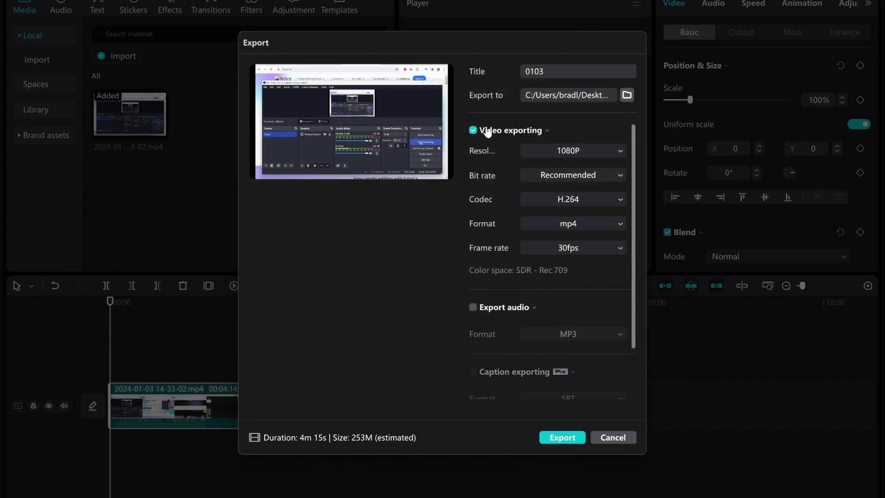
Include audio in the export and keep 1080P resolution at 30fps.
left_click(474, 308)
left_click(588, 150)
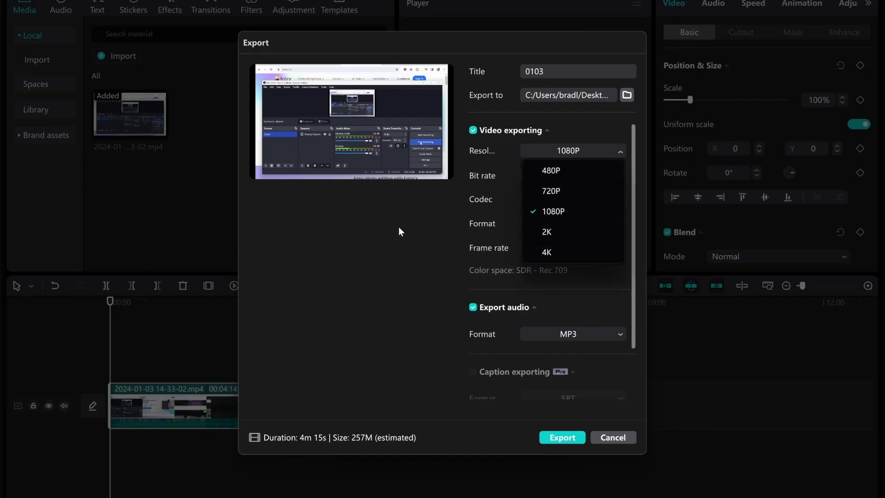
left_click(479, 247)
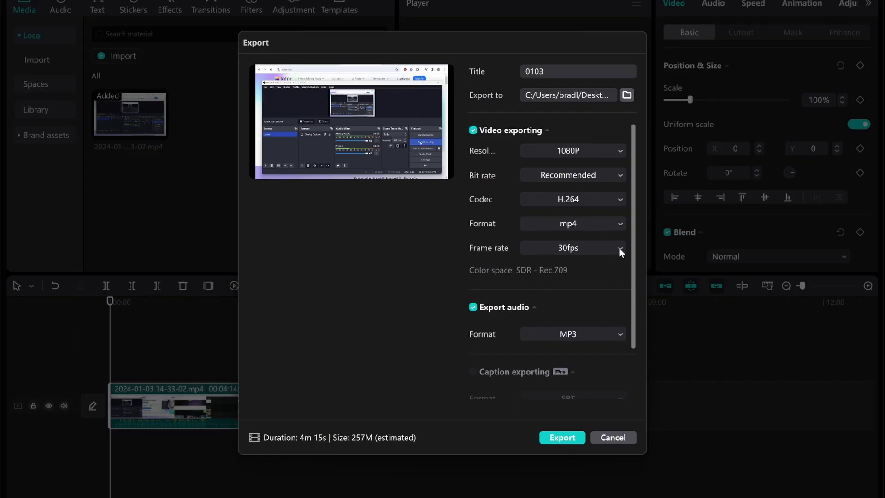
left_click(582, 249)
scroll(582, 270, "down", 2)
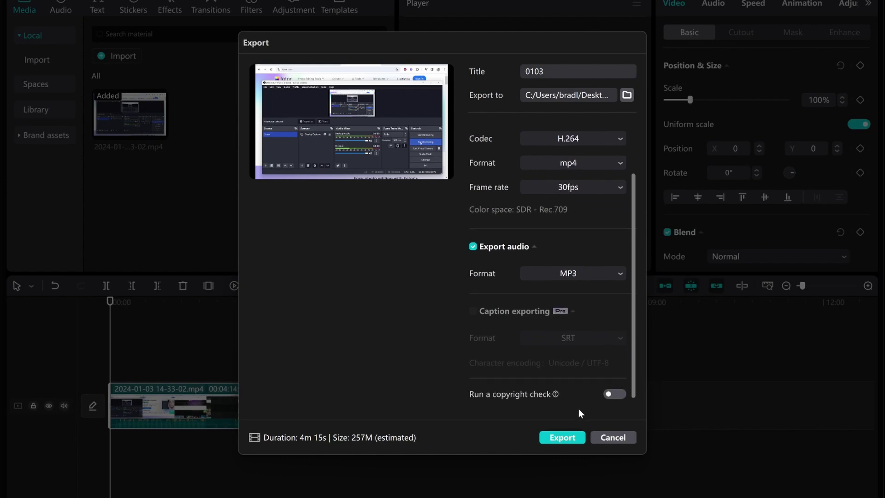
Export the video, view the YouTube share option, and close the window without posting.
left_click(563, 437)
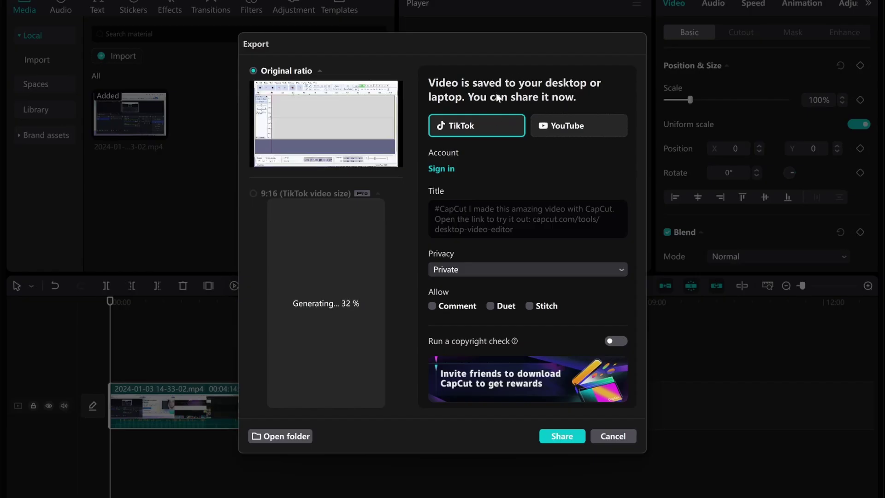
left_click(560, 128)
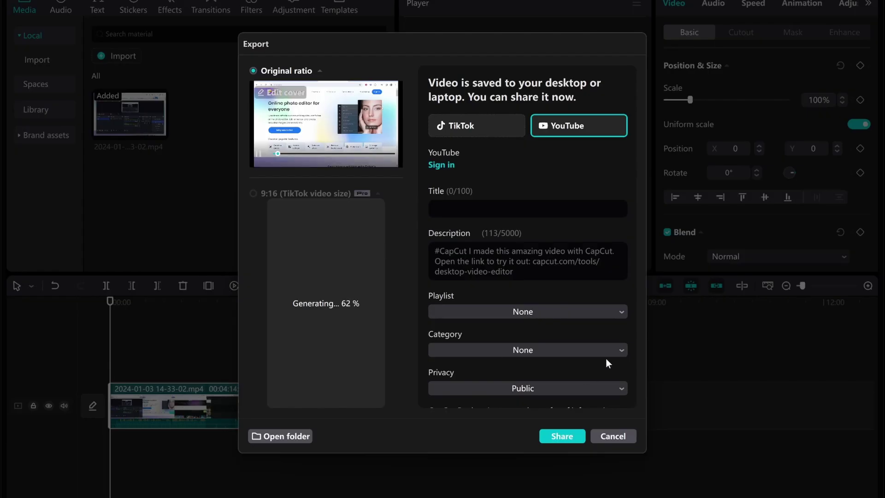
left_click(613, 436)
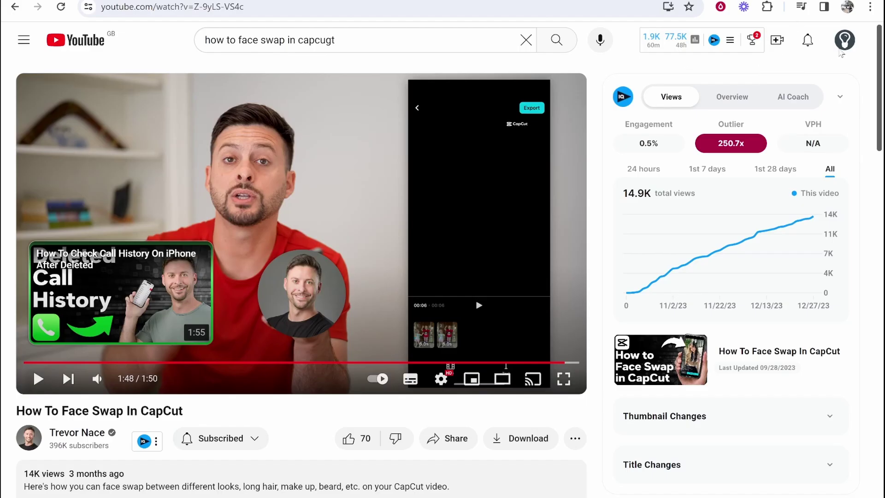
Upload the second 0103 video from the Desktop's 0103 folder to YouTube Studio.
left_click(778, 40)
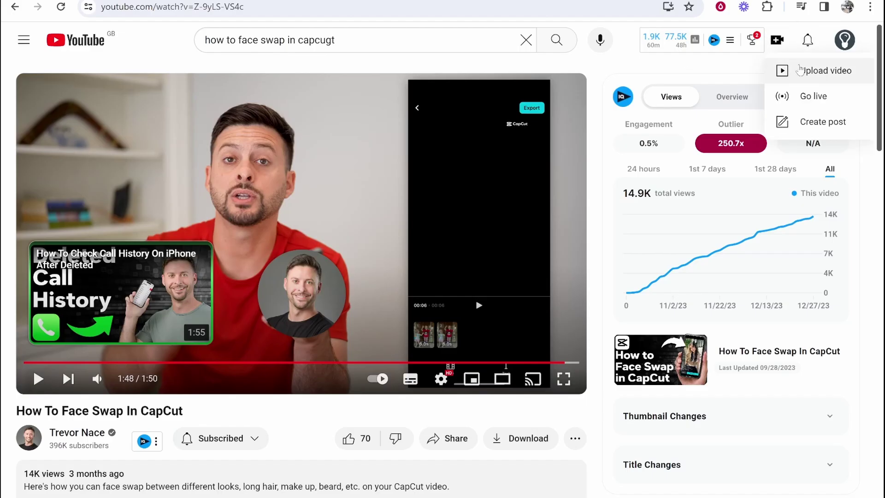
left_click(830, 66)
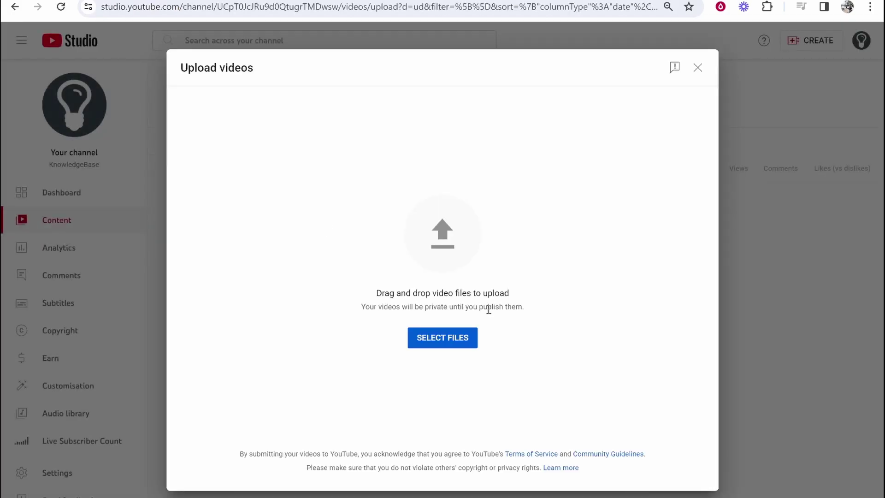
left_click(442, 337)
left_click(52, 130)
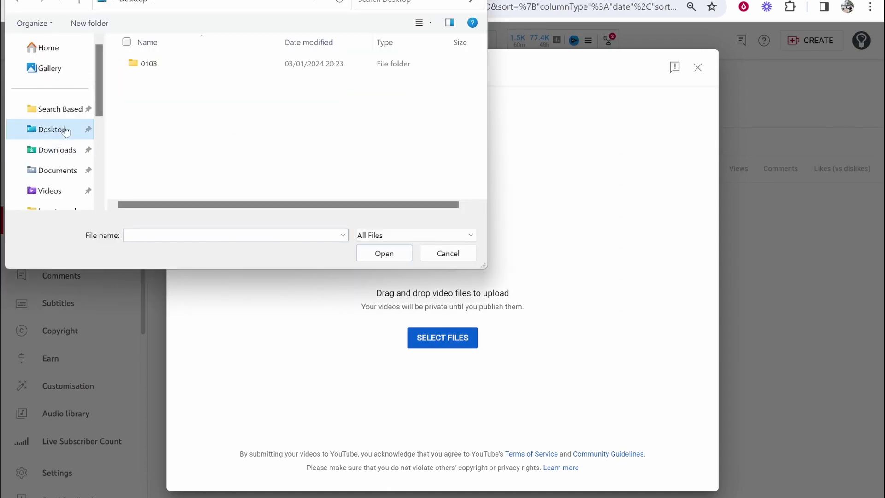
double_click(148, 63)
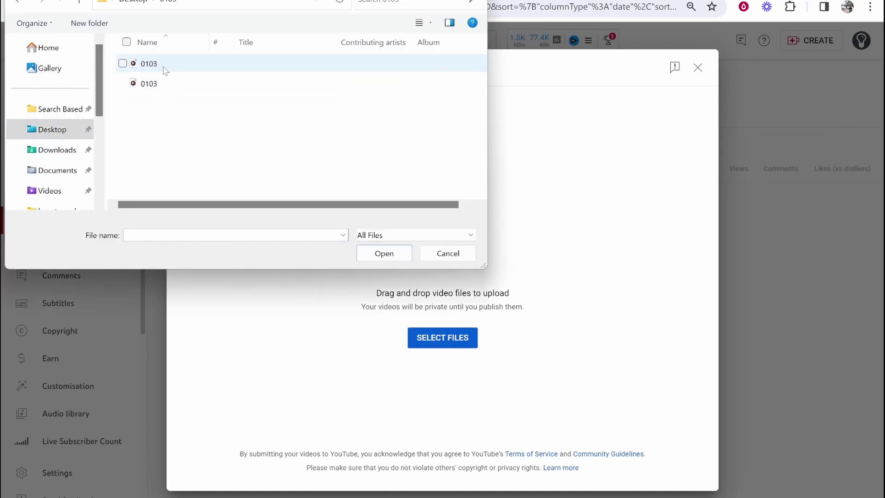
double_click(146, 85)
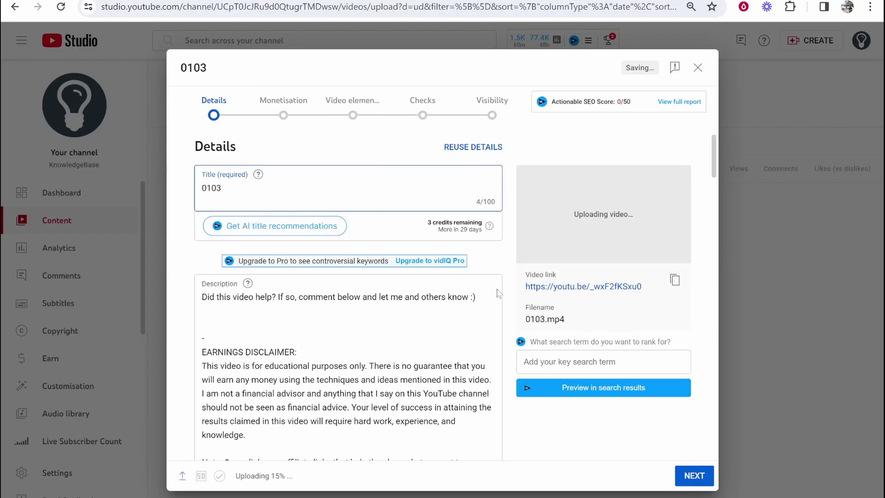
Select the 0103 title and move into the description field on the Details page.
left_click_drag(237, 476, 349, 479)
left_click(286, 479)
left_click(342, 478)
double_click(267, 194)
left_click(252, 320)
scroll(252, 320, "down", 5)
scroll(252, 321, "down", 3)
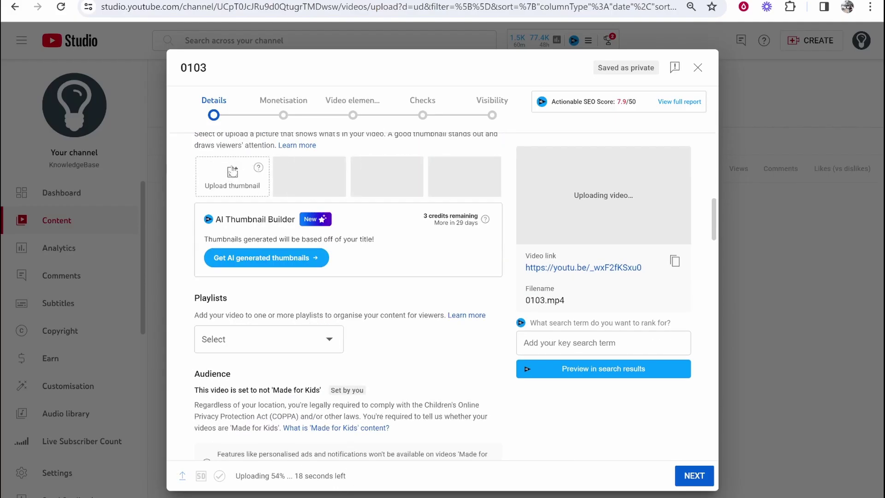
scroll(311, 326, "down", 4)
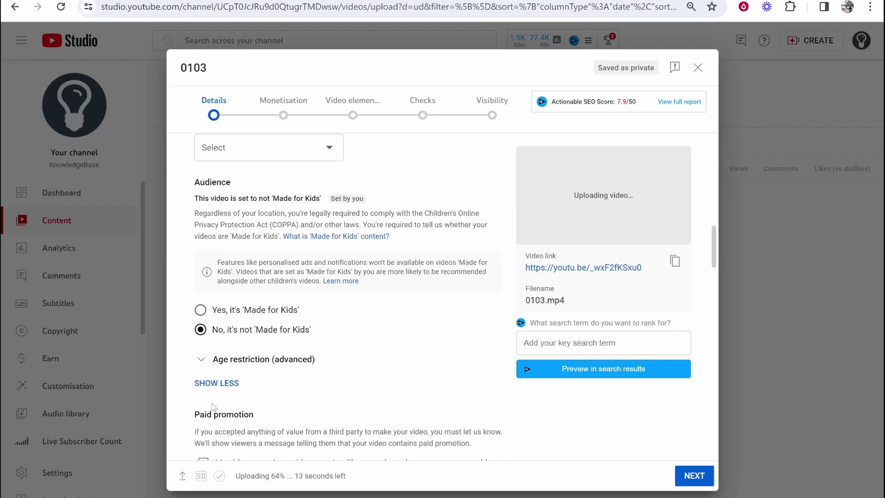
scroll(311, 326, "down", 3)
scroll(318, 328, "down", 3)
scroll(332, 334, "down", 2)
scroll(333, 333, "down", 3)
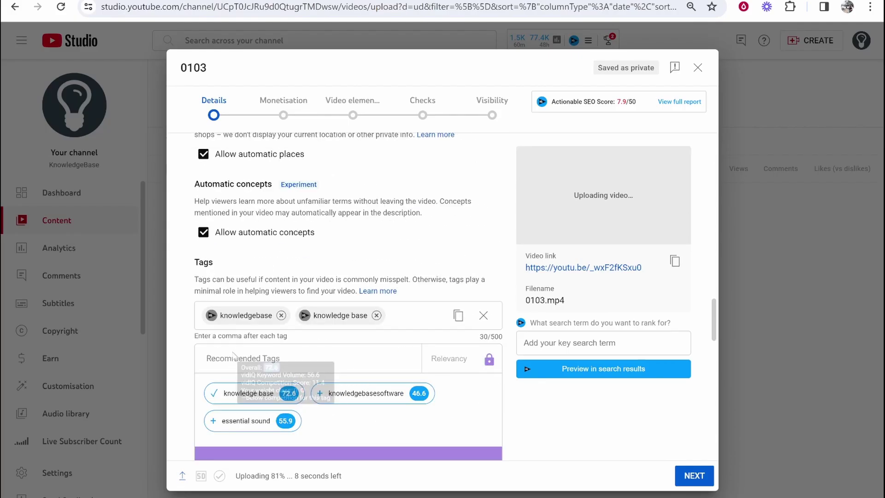
Turn monetisation on for the video.
left_click(695, 475)
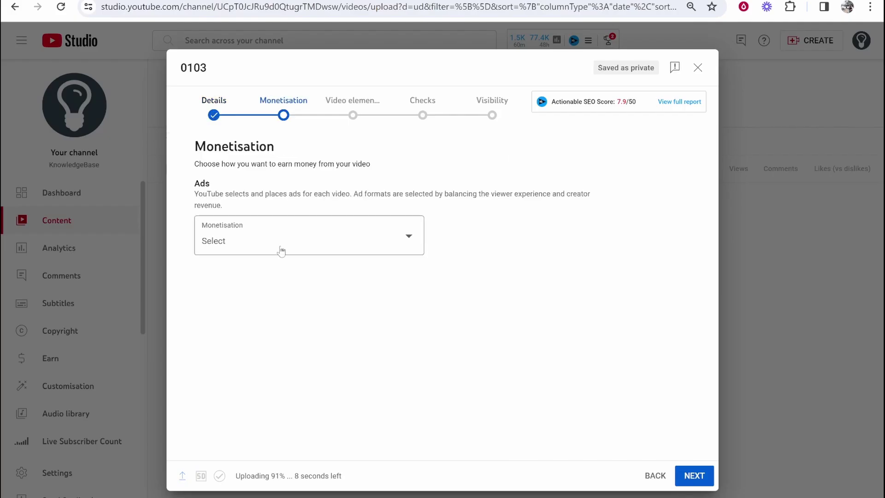
left_click(260, 239)
left_click(214, 233)
left_click(400, 291)
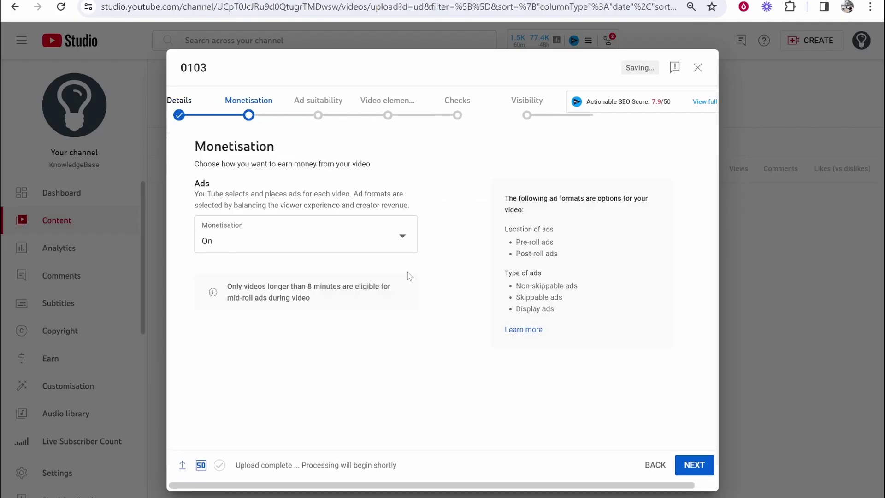
Submit a 'None of the above' ad suitability rating and continue to Video elements.
left_click(694, 466)
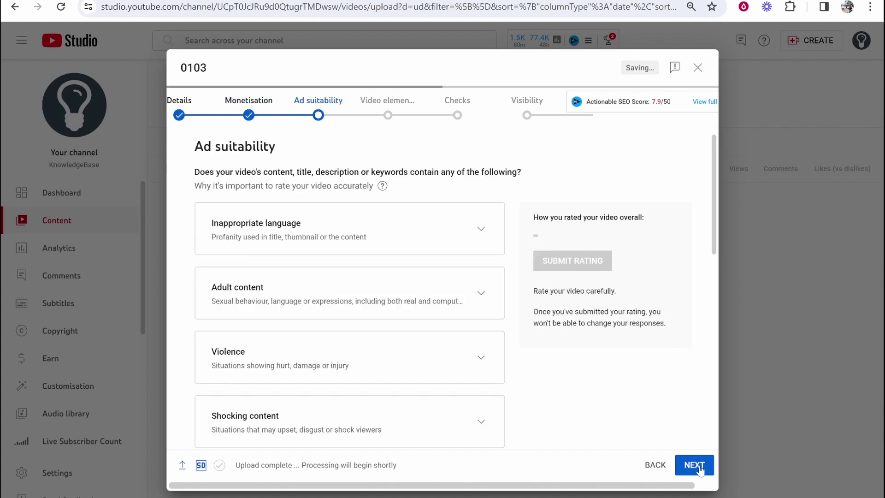
scroll(387, 312, "down", 5)
left_click(204, 427)
scroll(432, 234, "up", 5)
scroll(360, 249, "up", 3)
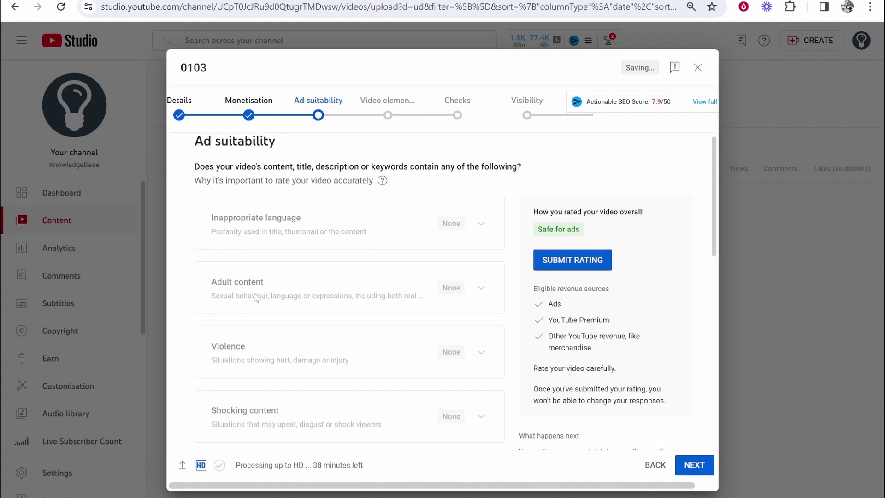
scroll(276, 259, "down", 3)
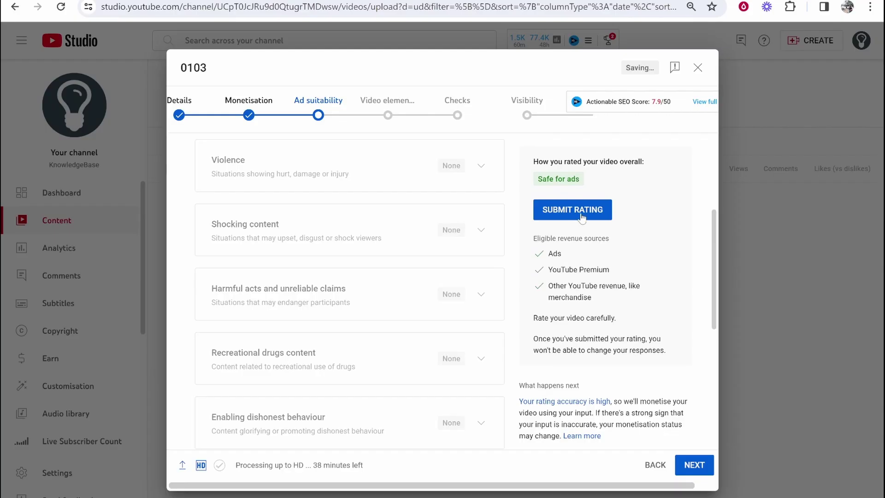
left_click(582, 217)
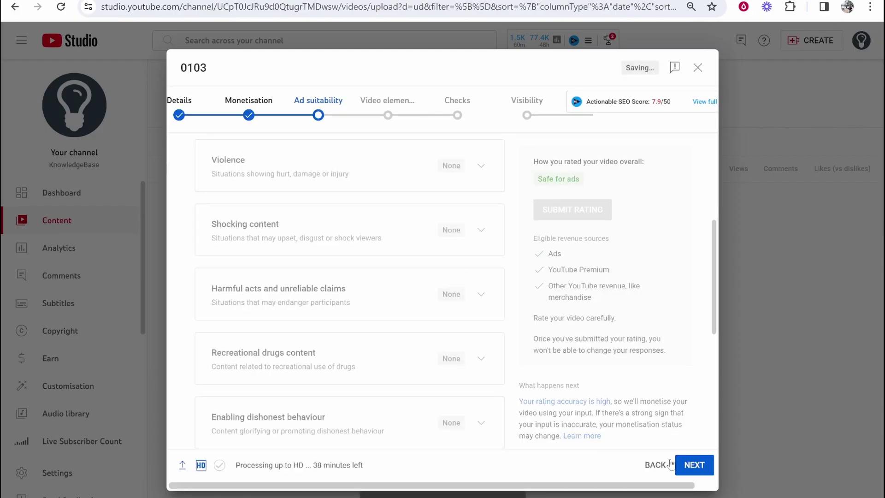
left_click(694, 465)
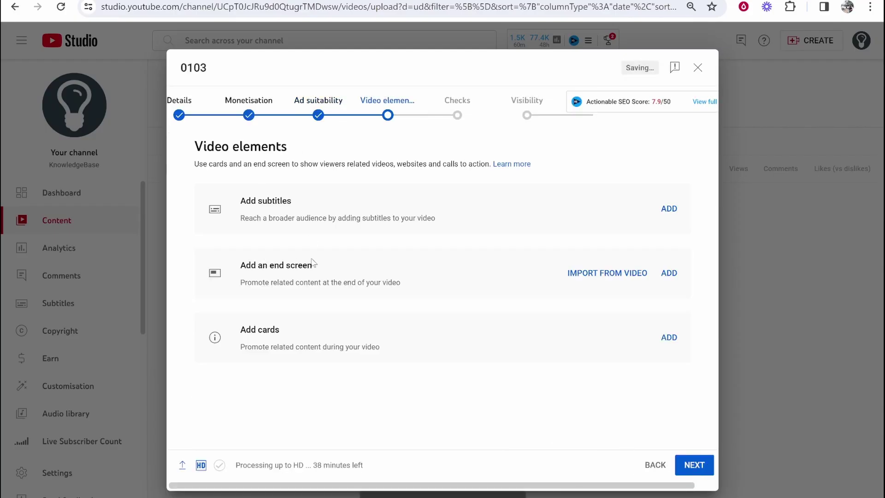
Advance past Video elements and Checks to the Visibility step.
left_click(694, 465)
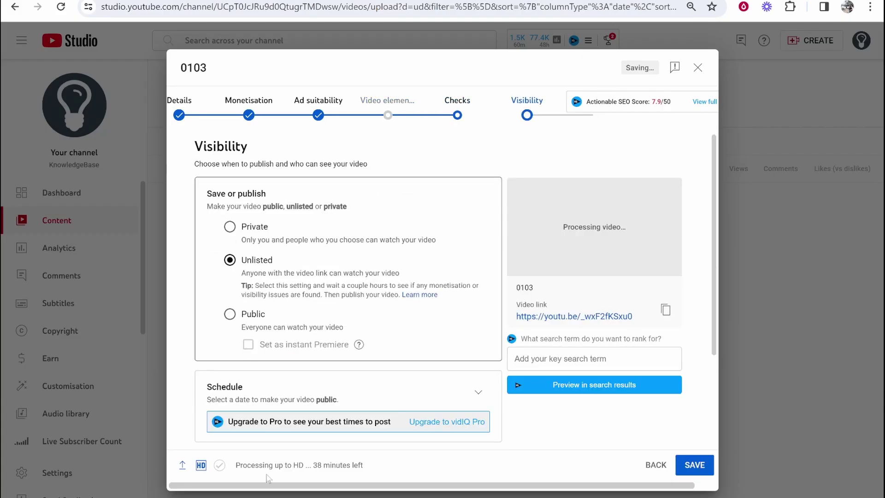
left_click_drag(236, 465, 317, 474)
left_click(304, 466)
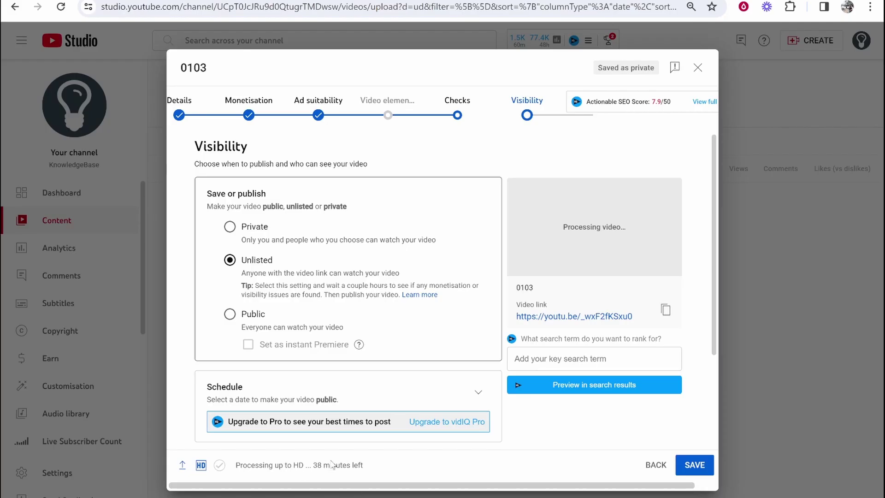
Choose the video's visibility, switching between Unlisted and Public and viewing scheduling options.
left_click(249, 261)
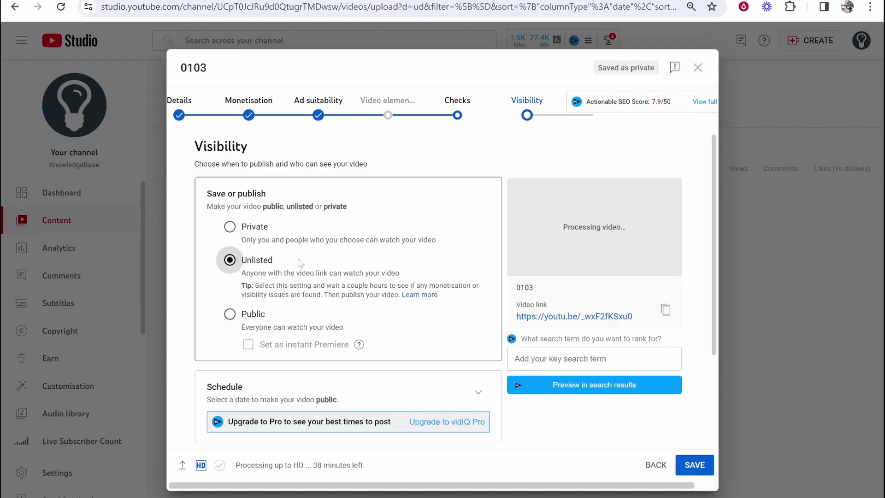
left_click(229, 315)
left_click(252, 309)
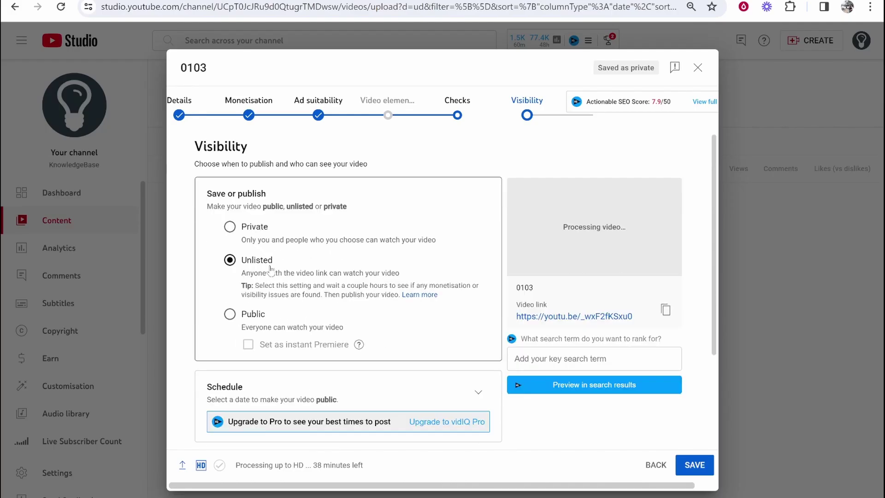
scroll(271, 274, "down", 3)
left_click(478, 270)
scroll(311, 260, "up", 3)
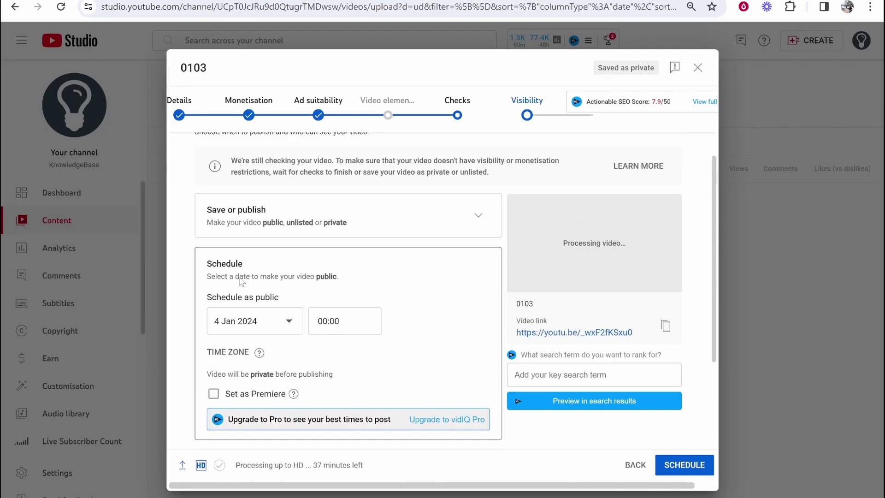
scroll(484, 415, "up", 2)
left_click(478, 247)
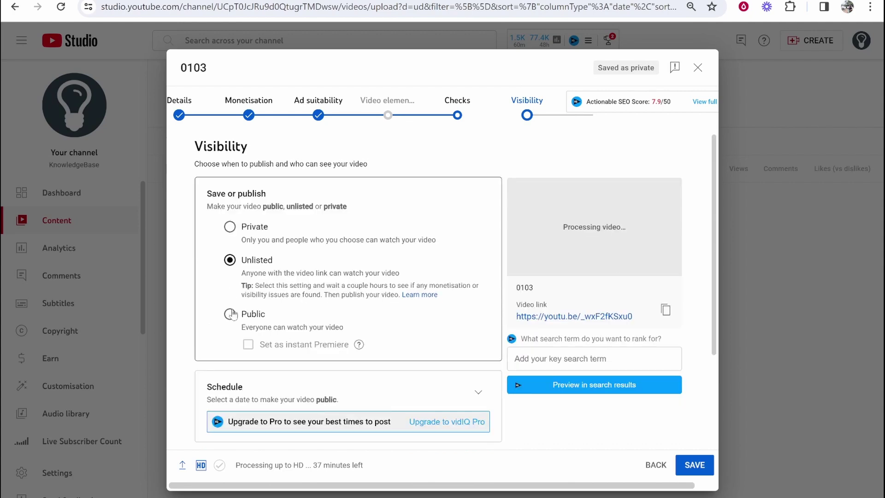